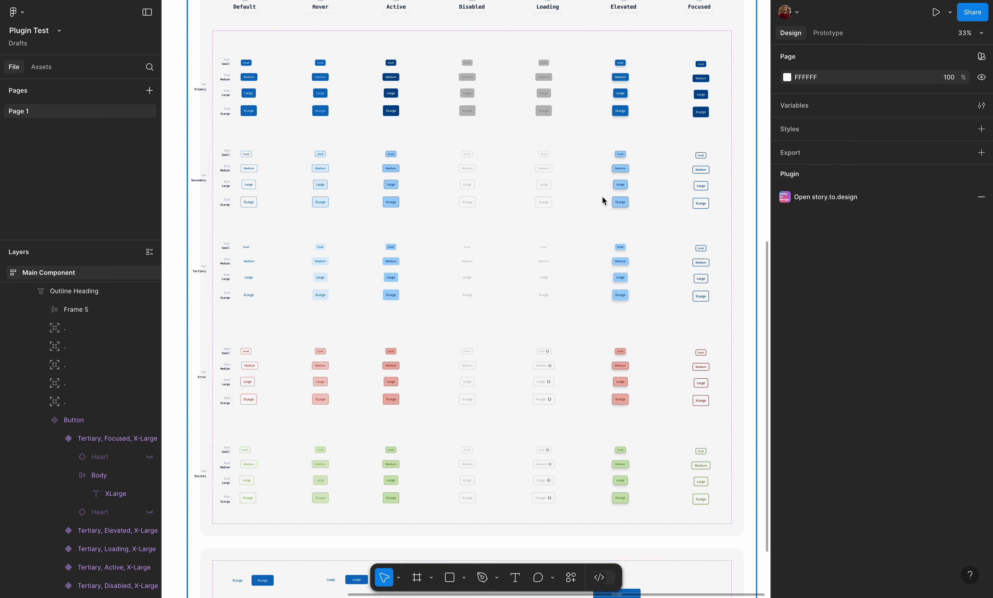
- Select every Primary variant of the Button component set through its type property
double_click(606, 147)
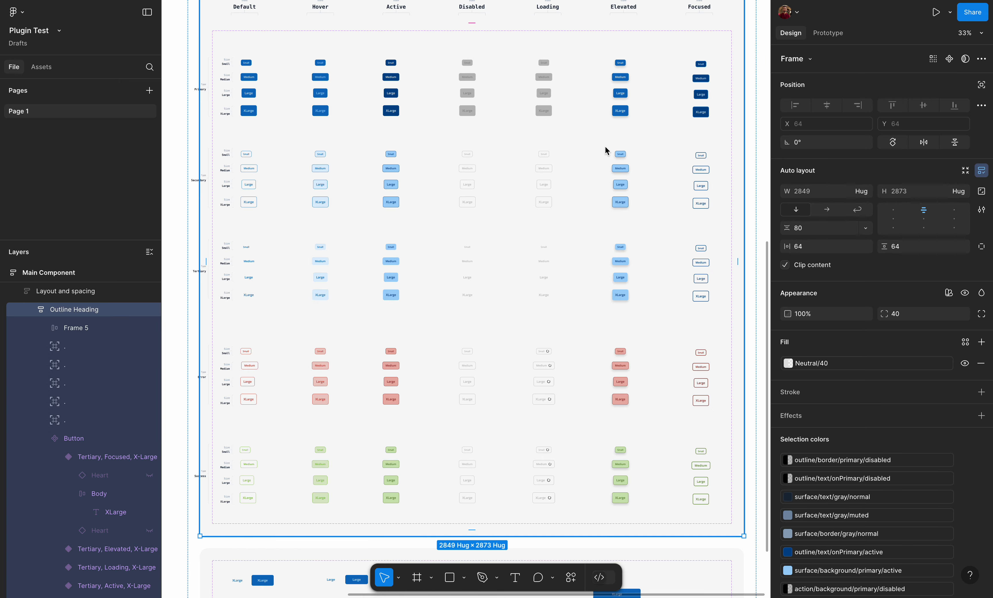
double_click(605, 146)
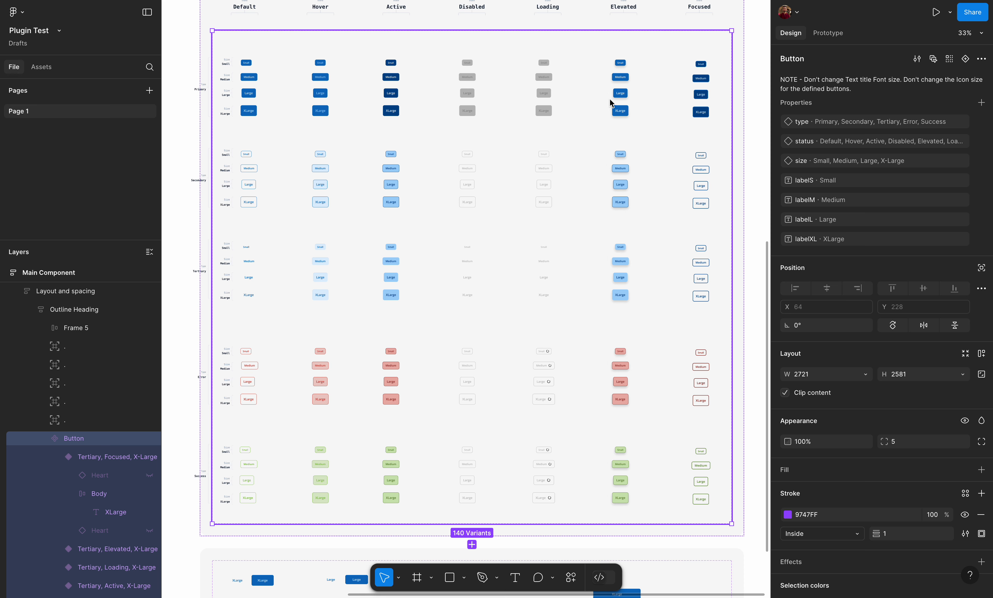
mouse_move(971, 124)
click(968, 122)
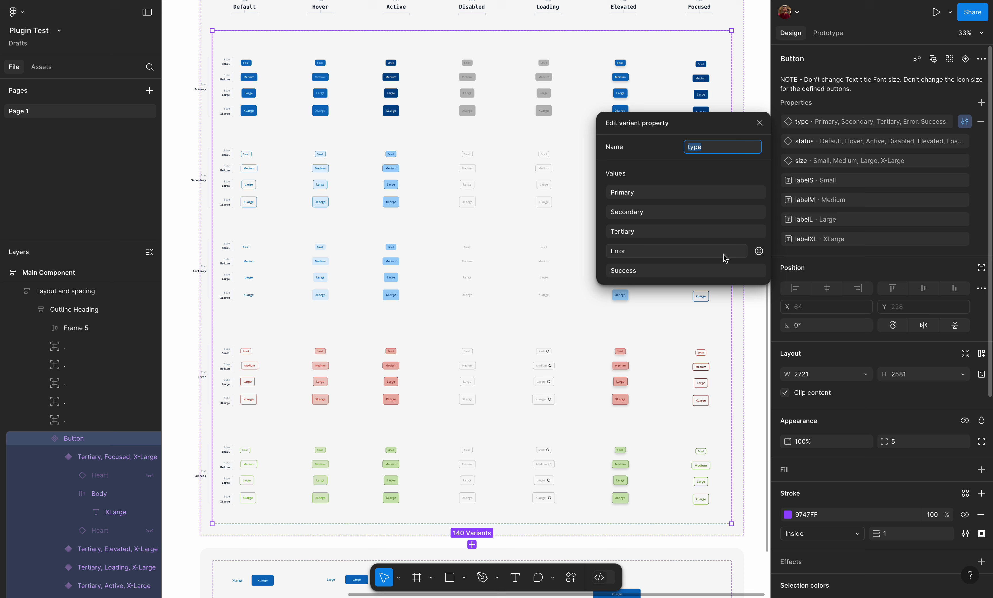
click(760, 193)
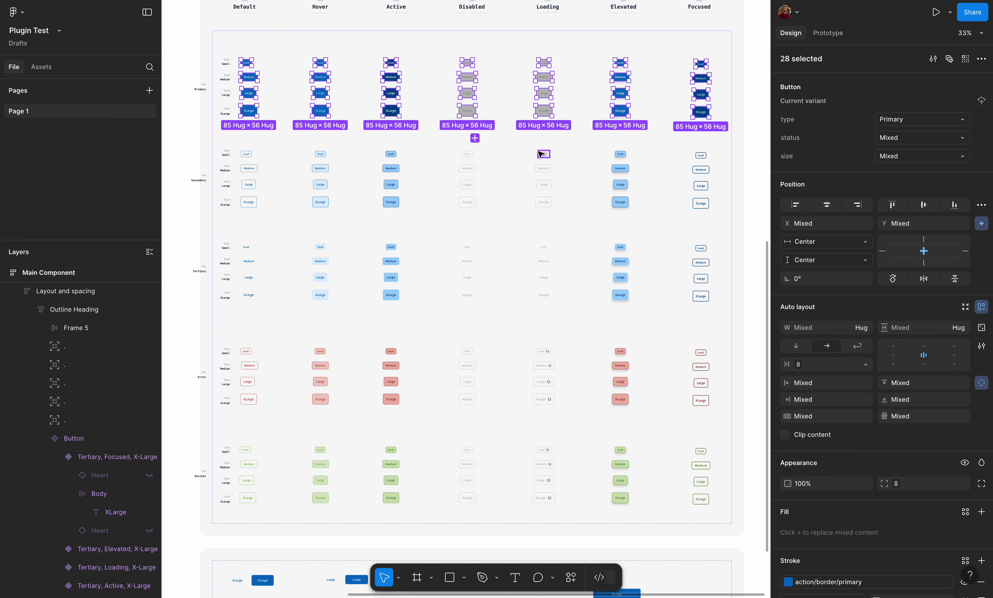
scroll(293, 128, up, 3)
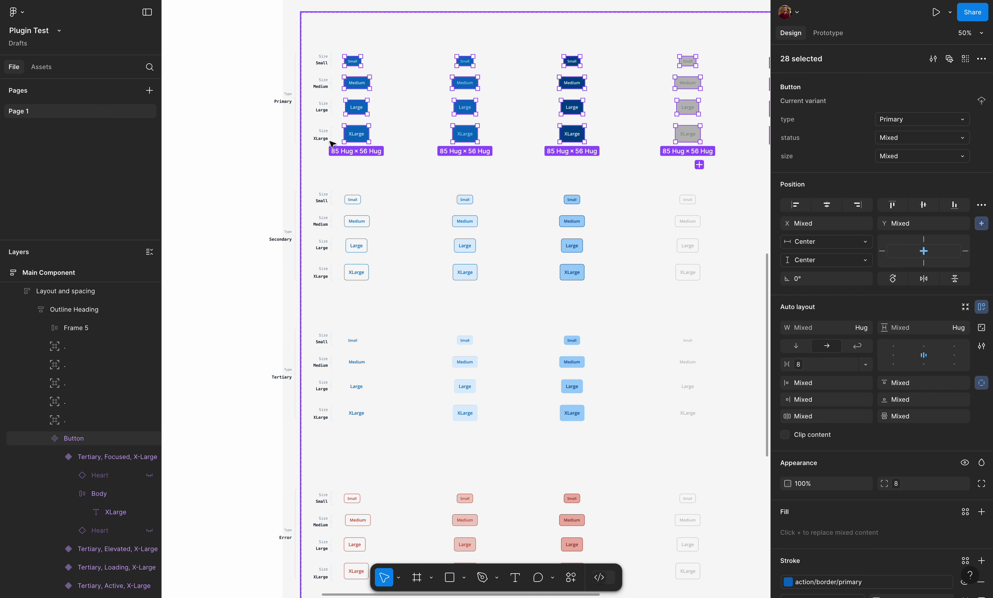
scroll(333, 136, up, 1)
scroll(332, 136, right, 1)
scroll(332, 136, up, 2)
scroll(332, 136, right, 1)
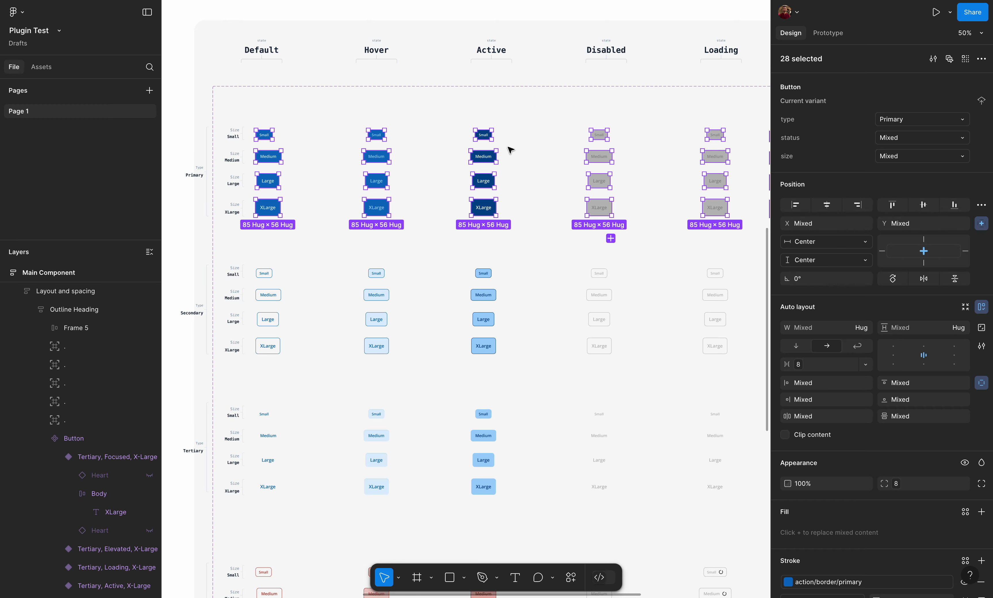
scroll(511, 150, down, 5)
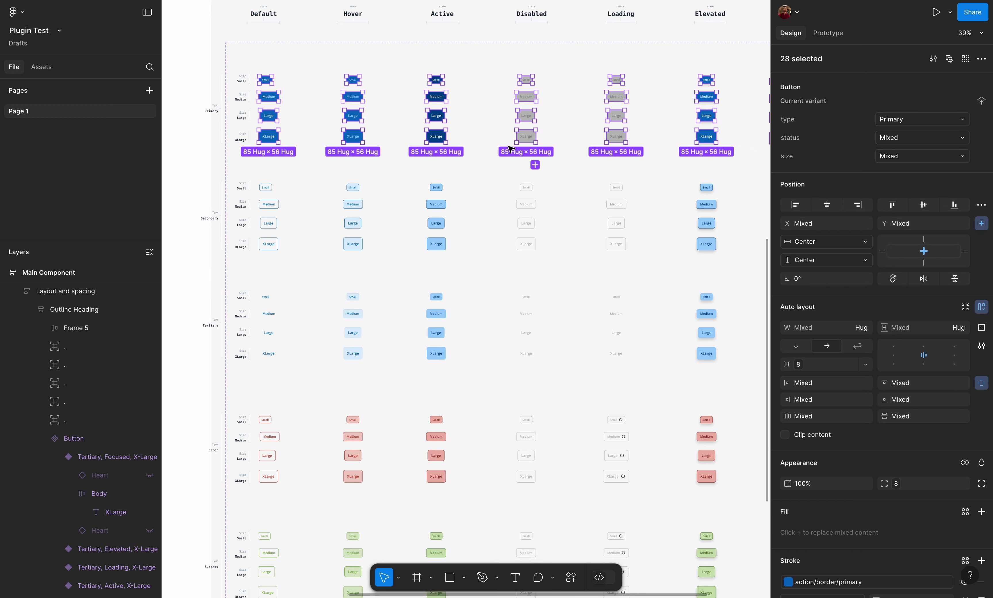
- Select every Elevated variant of the Button component set through its status property
click(471, 82)
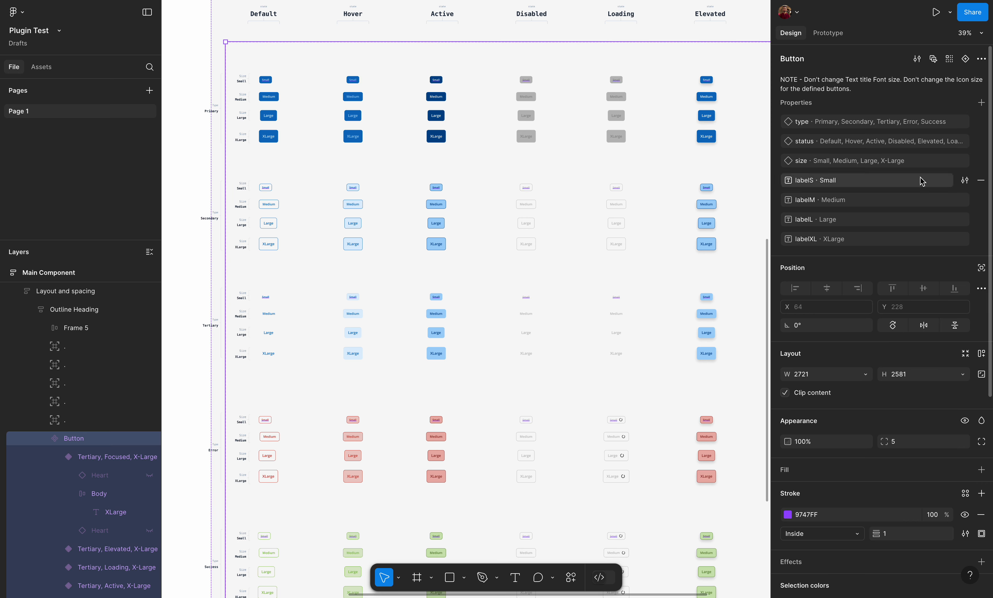
click(964, 140)
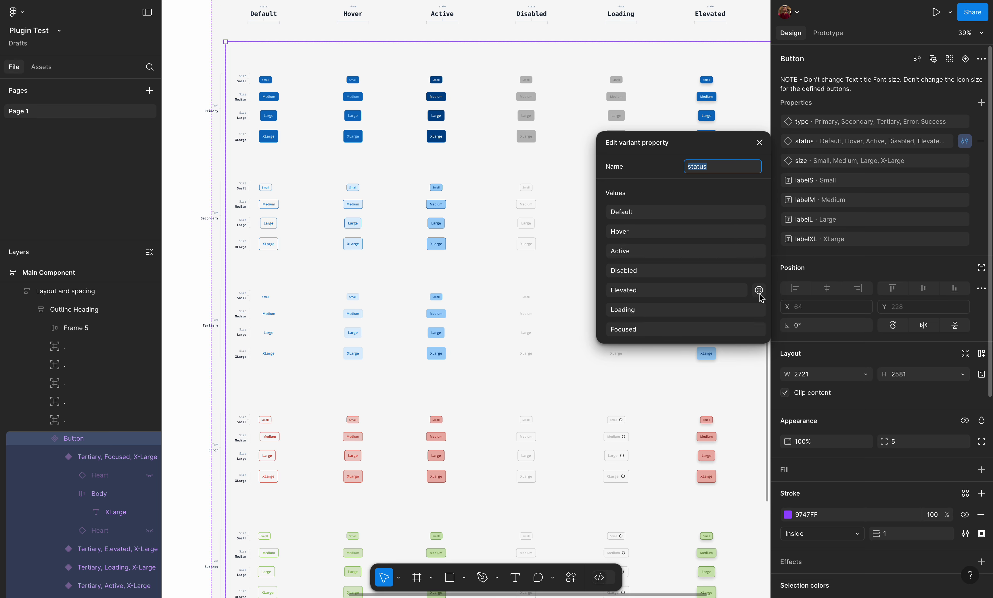
click(759, 290)
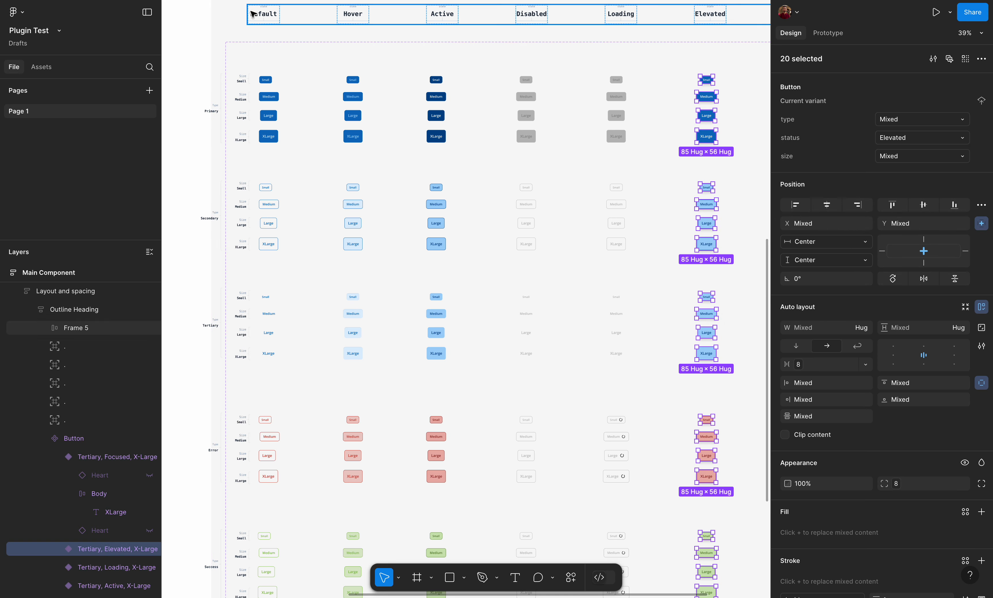
- Reselect the whole Button component set and run the Variant Multi-Selector development plugin
click(497, 180)
key(shift+2)
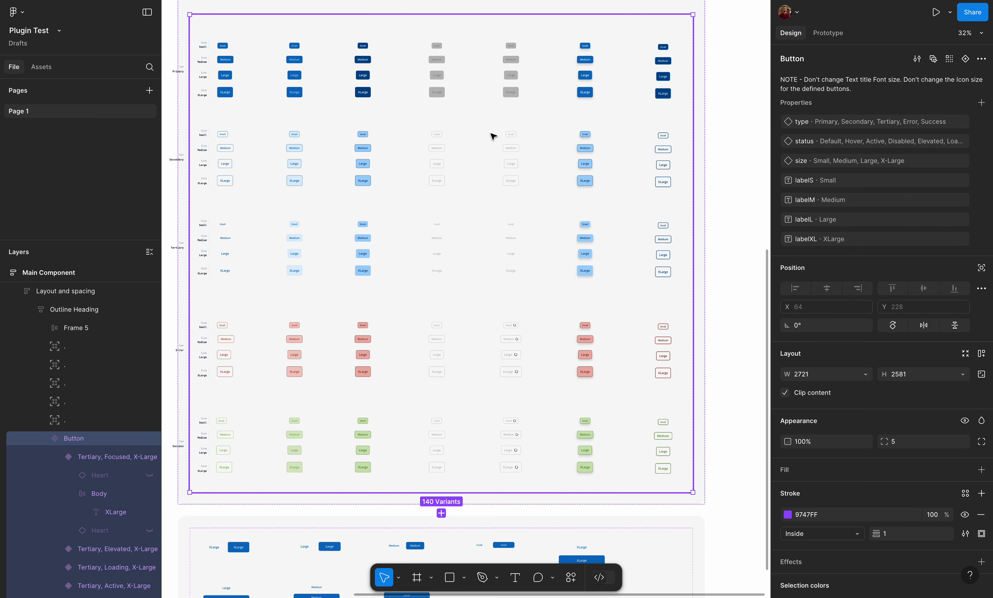
right_click(494, 134)
mouse_move(557, 399)
mouse_move(682, 368)
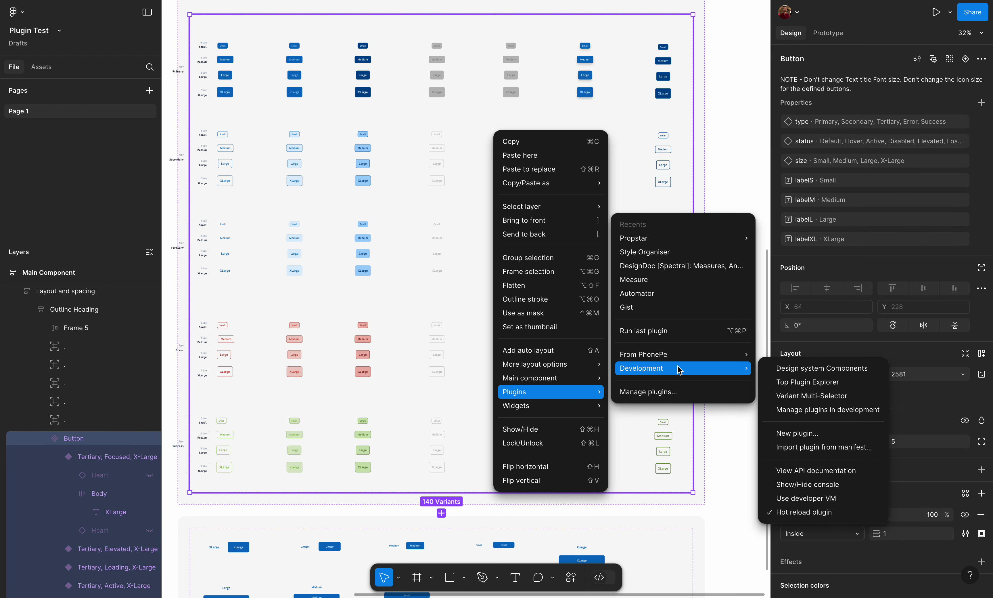
click(821, 397)
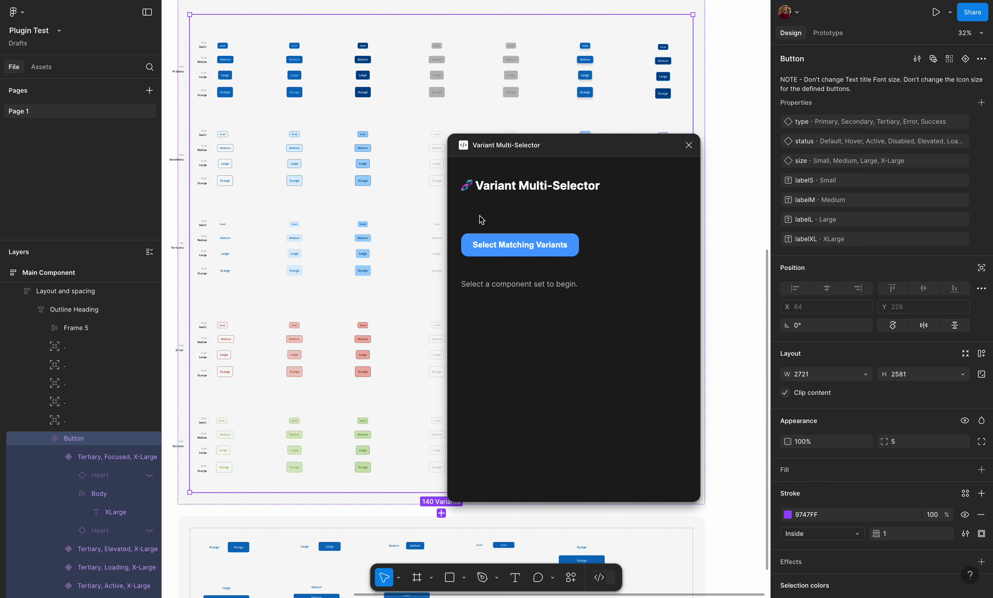
- Deselect everything and reselect the nested Button component set so the plugin loads its variant properties
scroll(428, 225, down, 3)
scroll(426, 225, right, 1)
click(668, 27)
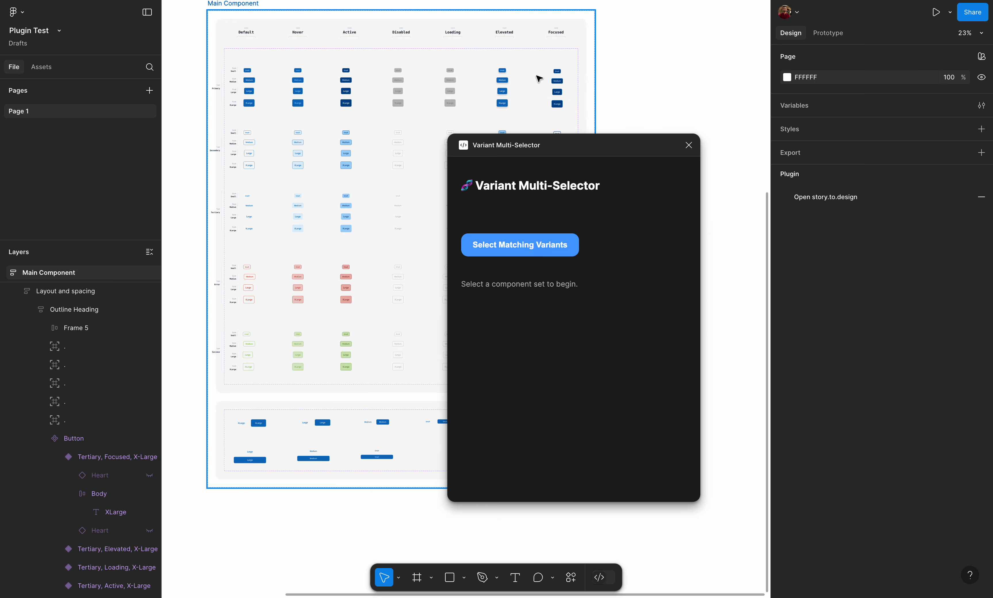
click(541, 68)
click(542, 67)
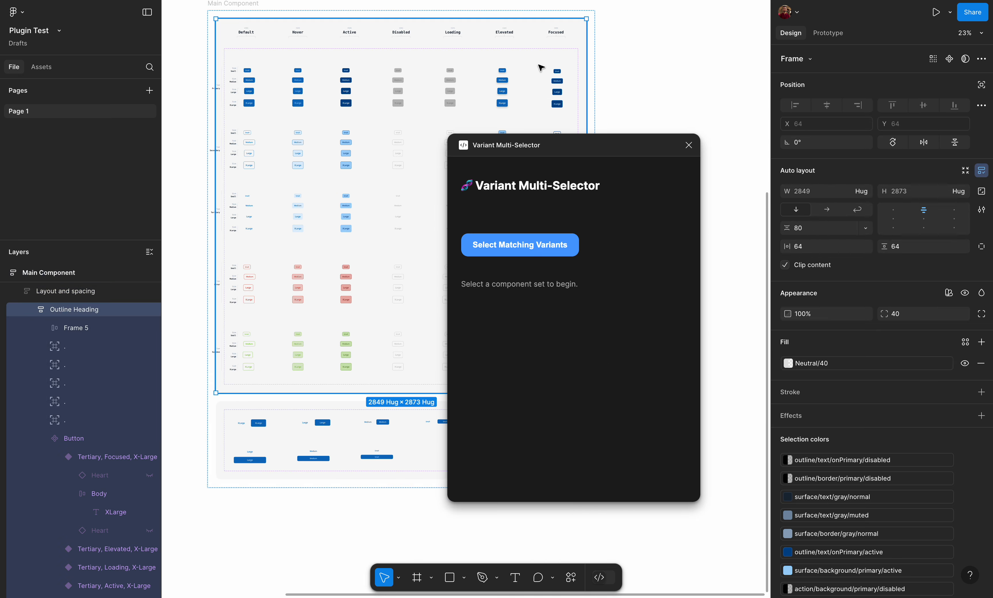
click(542, 68)
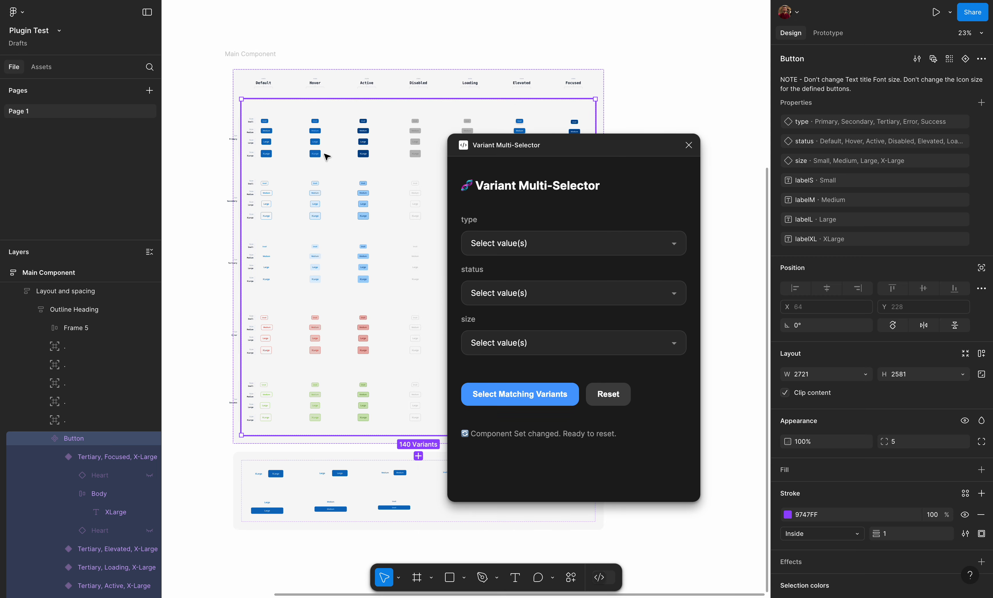
- Choose Primary as the type value in the Variant Multi-Selector plugin
scroll(326, 155, up, 3)
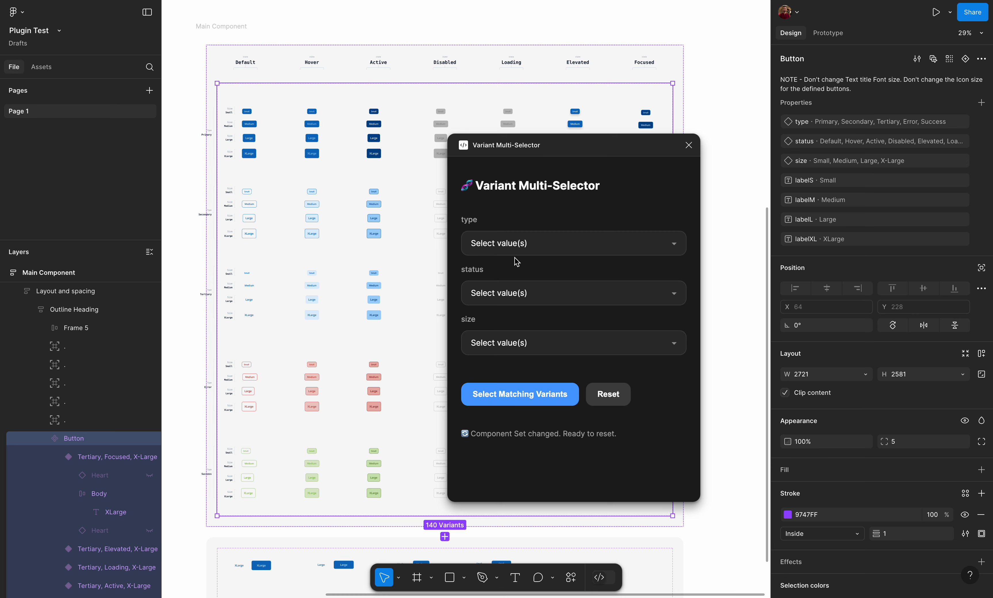
click(521, 244)
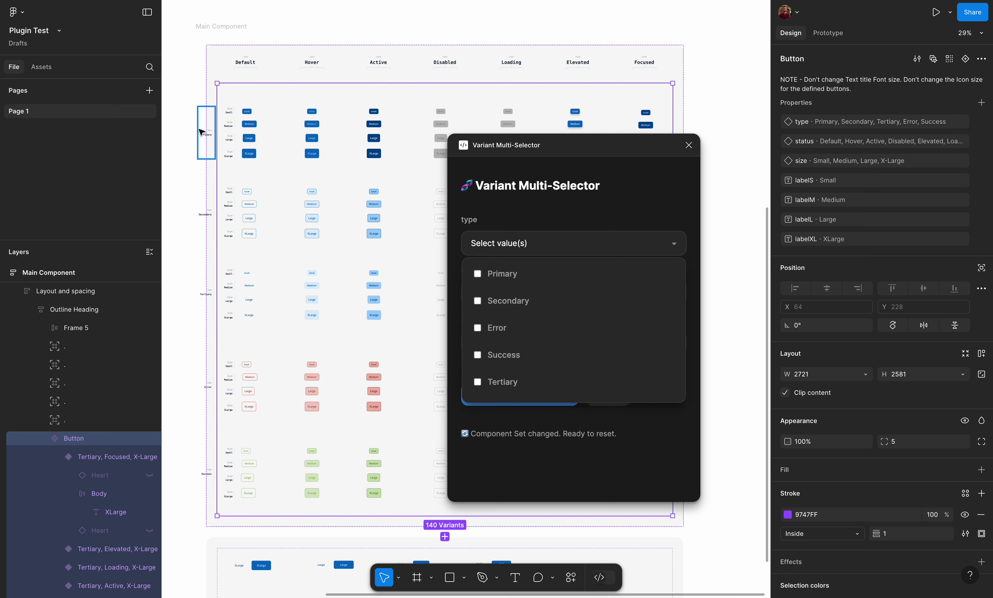
scroll(202, 132, up, 5)
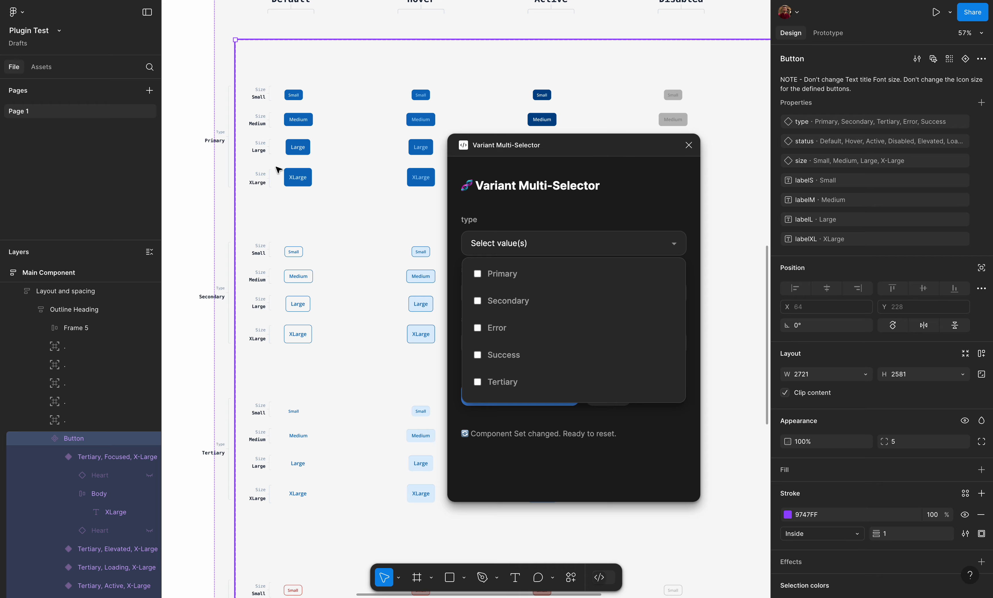
scroll(278, 183, down, 3)
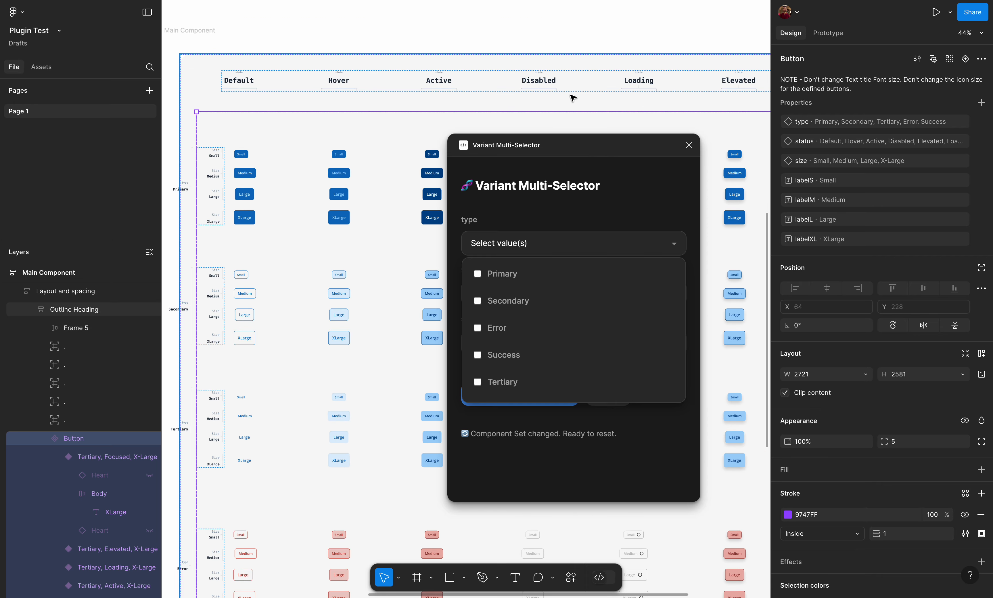
scroll(212, 178, down, 2)
scroll(212, 177, left, 2)
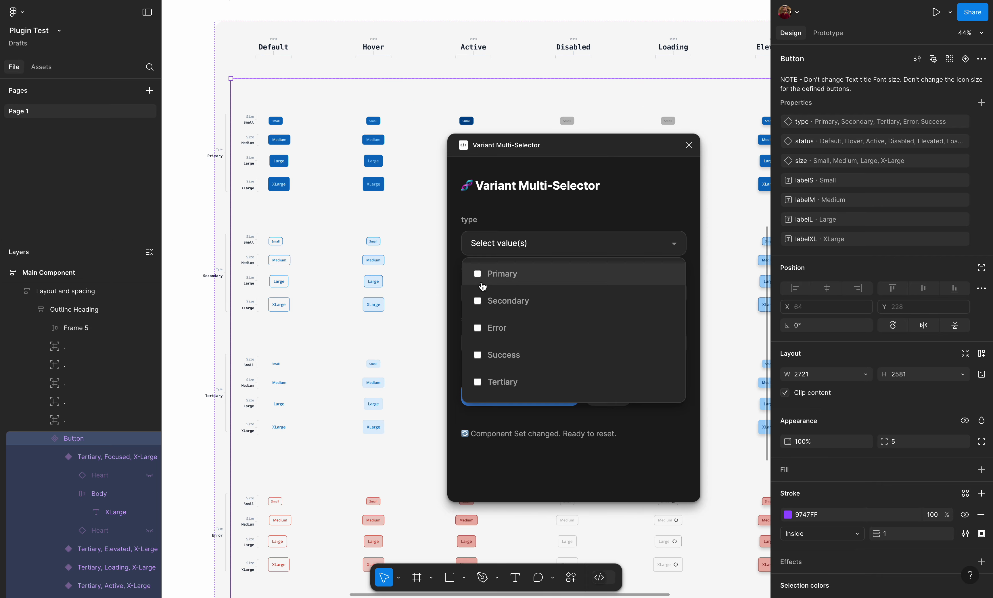
click(479, 278)
- Choose all status values in the plugin: Default, Hover, Disabled, Active, Loading, Elevated and Focused
click(536, 297)
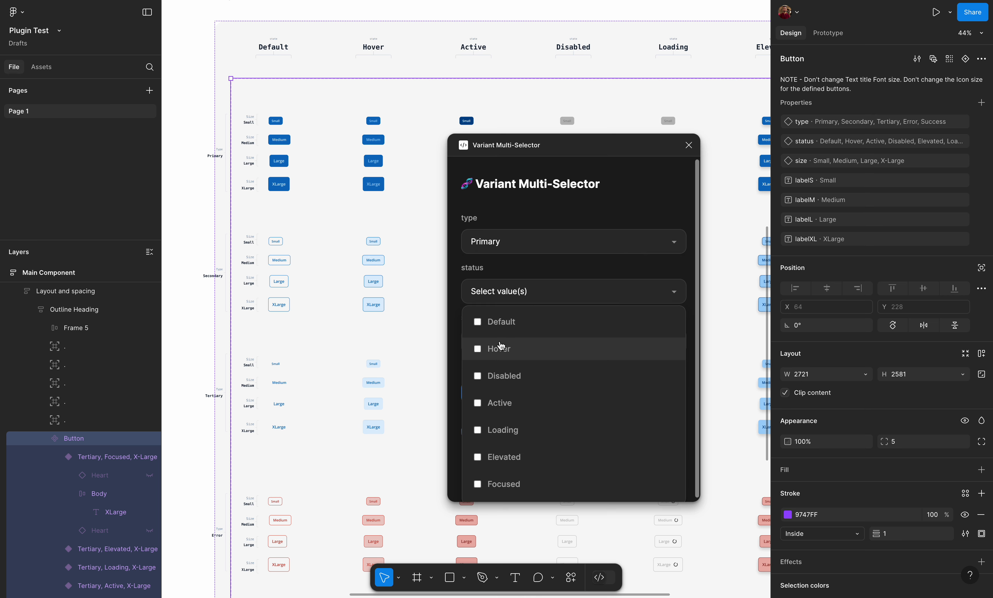
click(497, 323)
click(494, 351)
click(498, 377)
click(498, 404)
click(500, 431)
click(502, 460)
click(500, 480)
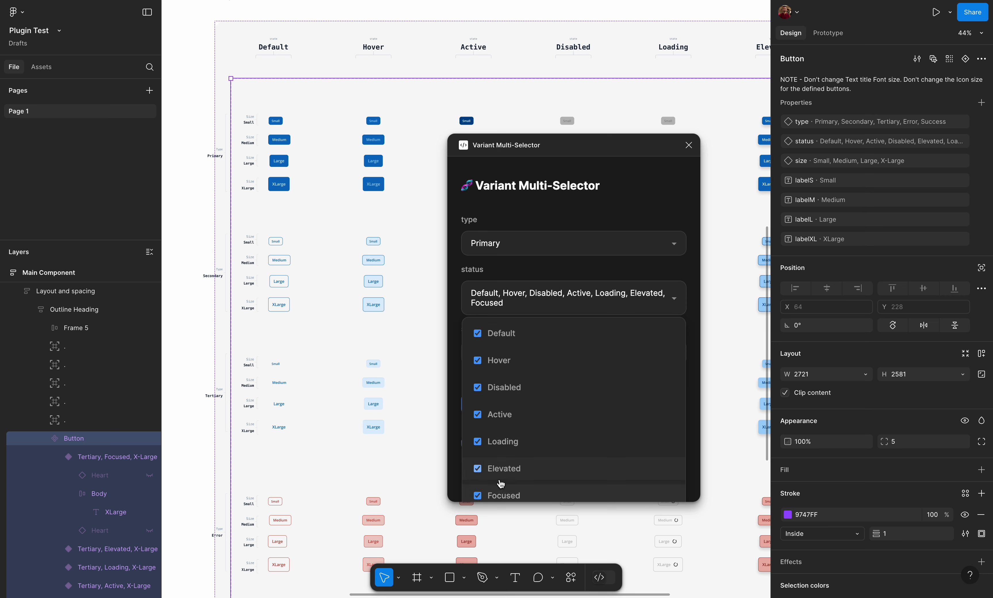
click(569, 290)
- Choose X-Large as the size value and select the matching variants with the plugin
click(546, 355)
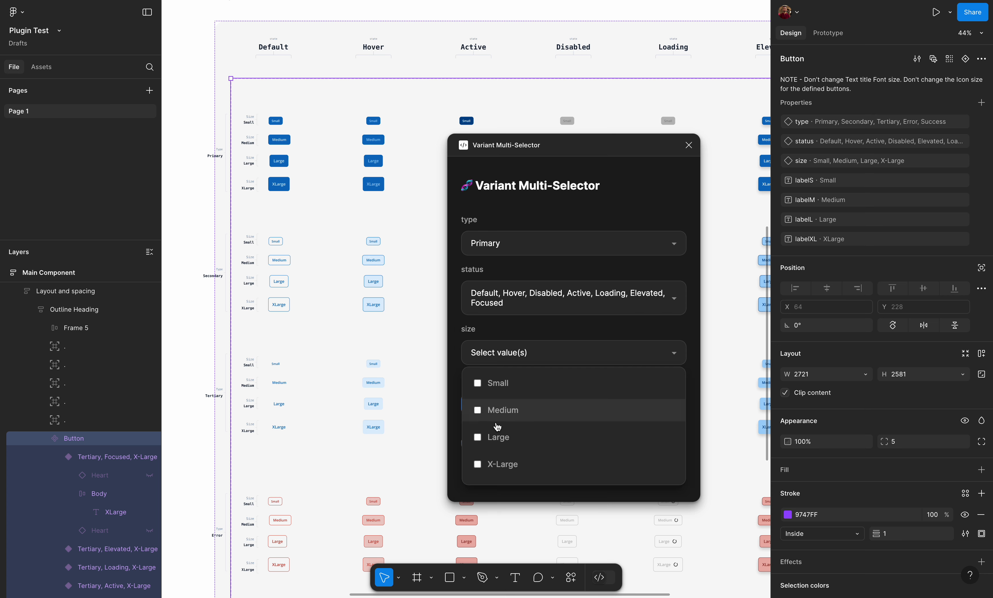
click(499, 463)
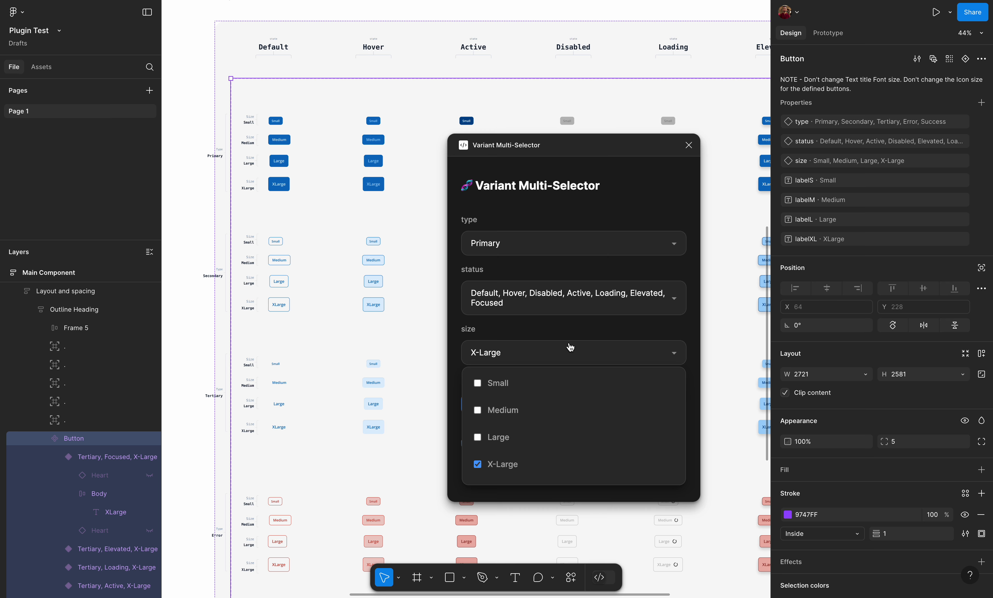
click(571, 354)
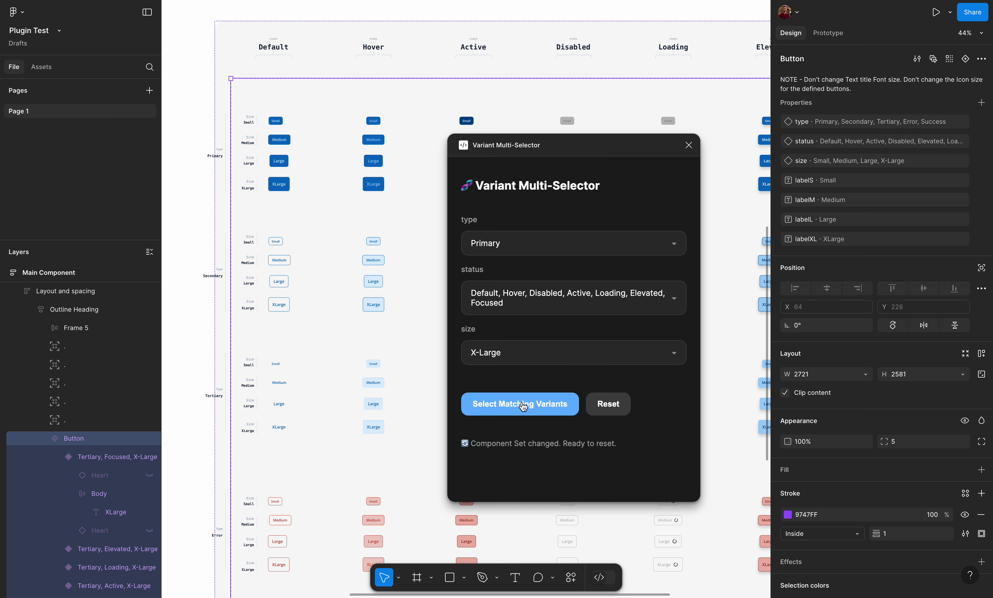
click(523, 405)
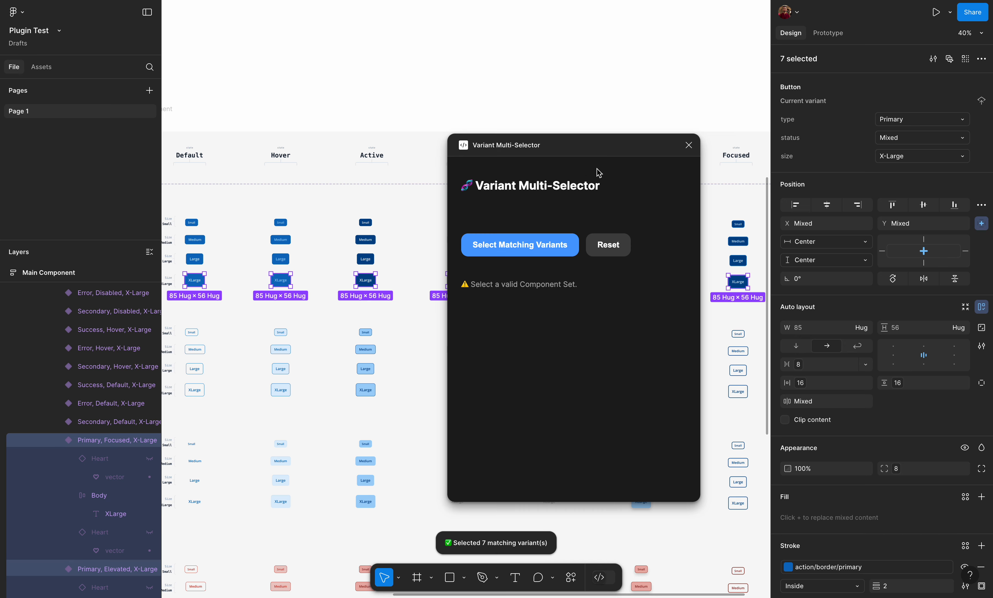
- Move the plugin window aside and examine the selected Primary X-Large buttons across all statuses, along with their design properties
drag(603, 147, 625, 403)
scroll(433, 243, down, 3)
scroll(432, 242, left, 3)
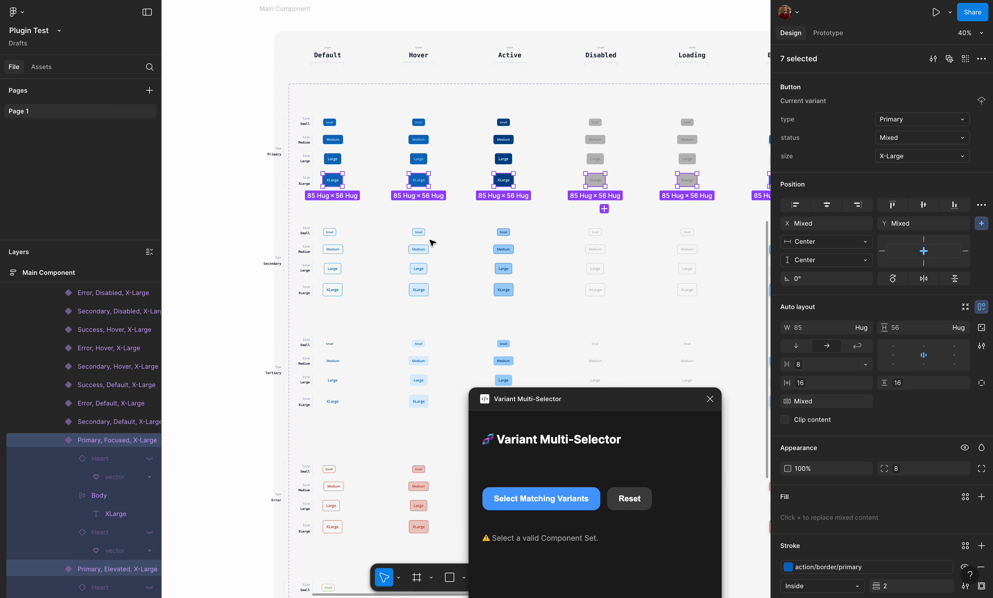
scroll(442, 195, up, 1)
scroll(442, 195, right, 2)
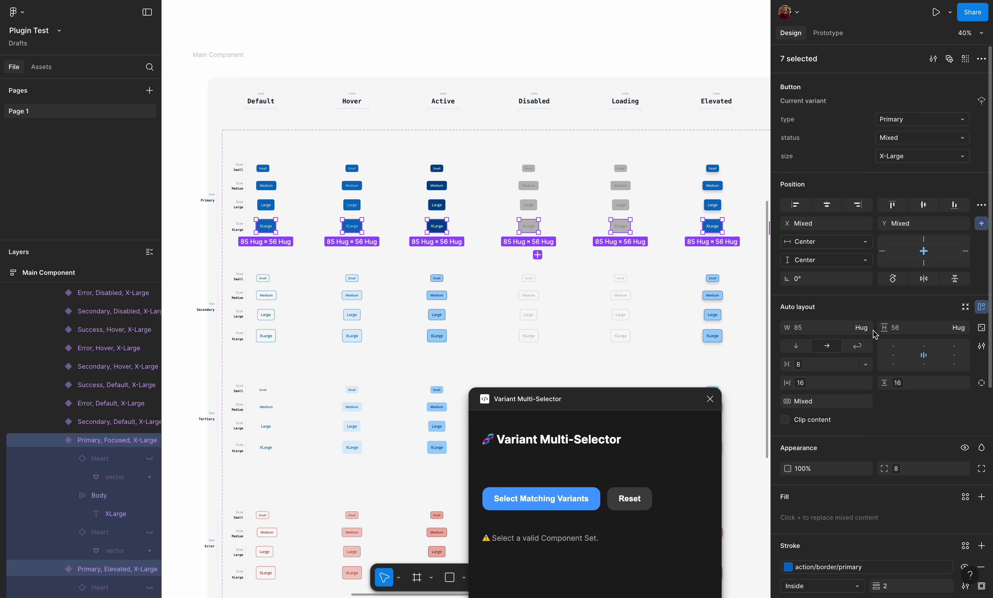
scroll(871, 349, down, 4)
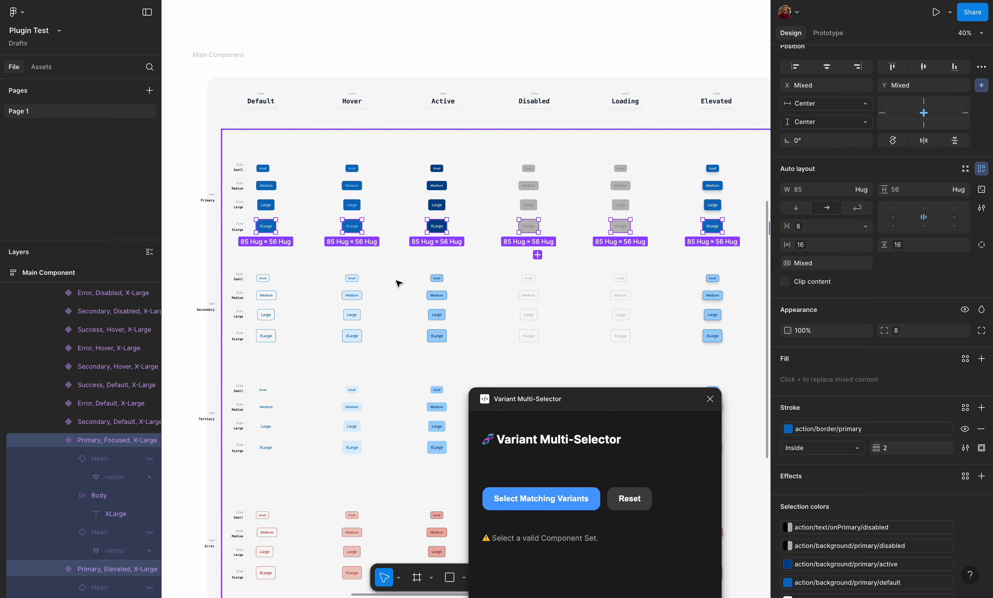
drag(569, 397, 677, 105)
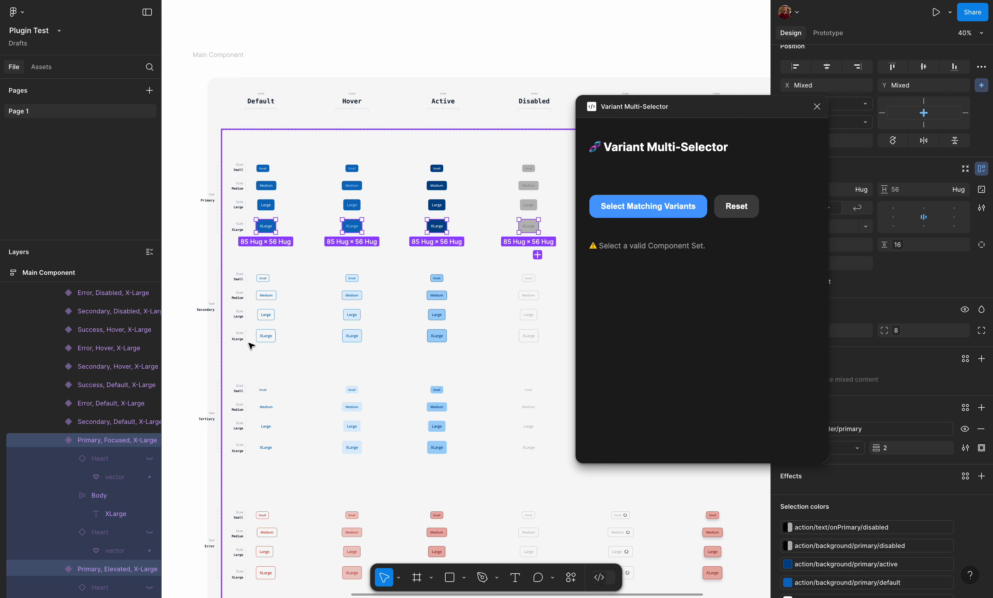
scroll(268, 451, down, 2)
scroll(268, 451, right, 2)
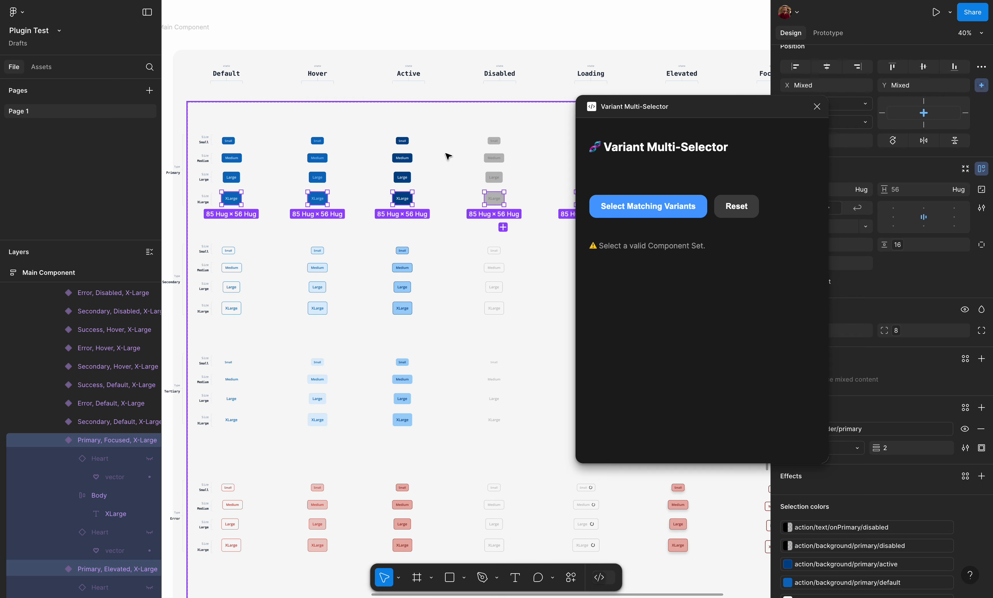
scroll(448, 157, down, 3)
drag(687, 104, 471, 285)
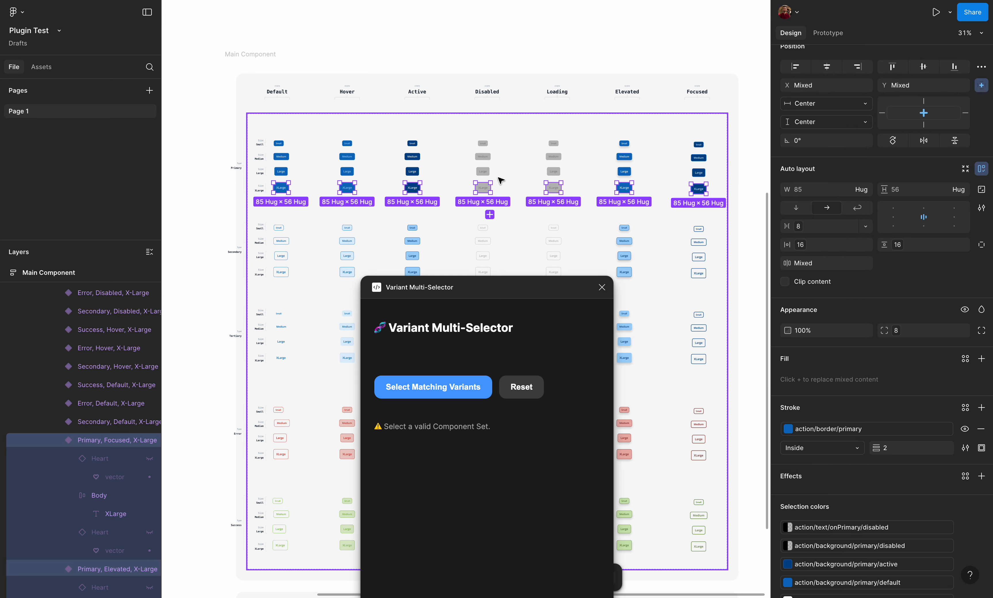
scroll(503, 180, up, 5)
scroll(500, 181, left, 3)
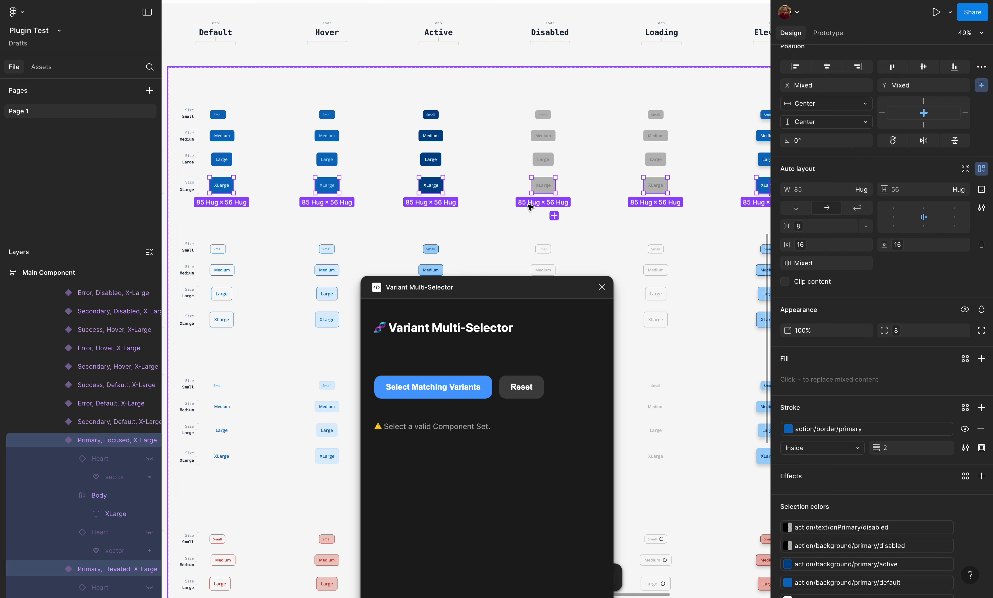
scroll(531, 207, left, 3)
scroll(530, 207, down, 2)
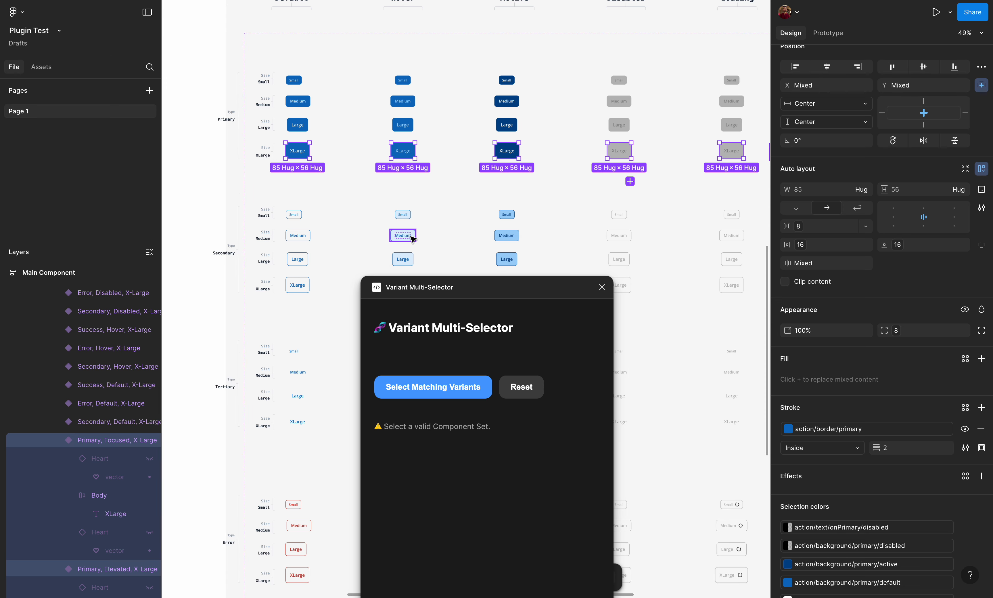
- Drill down from the selected Primary X-Large buttons through their child layers to the text labels and icon vectors
scroll(414, 239, up, 2)
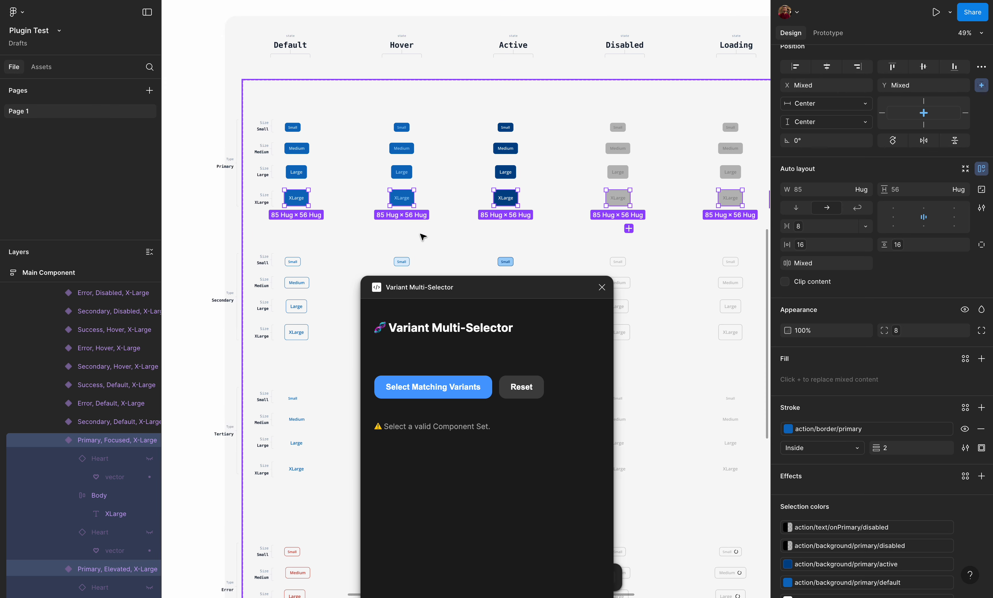
key(Return)
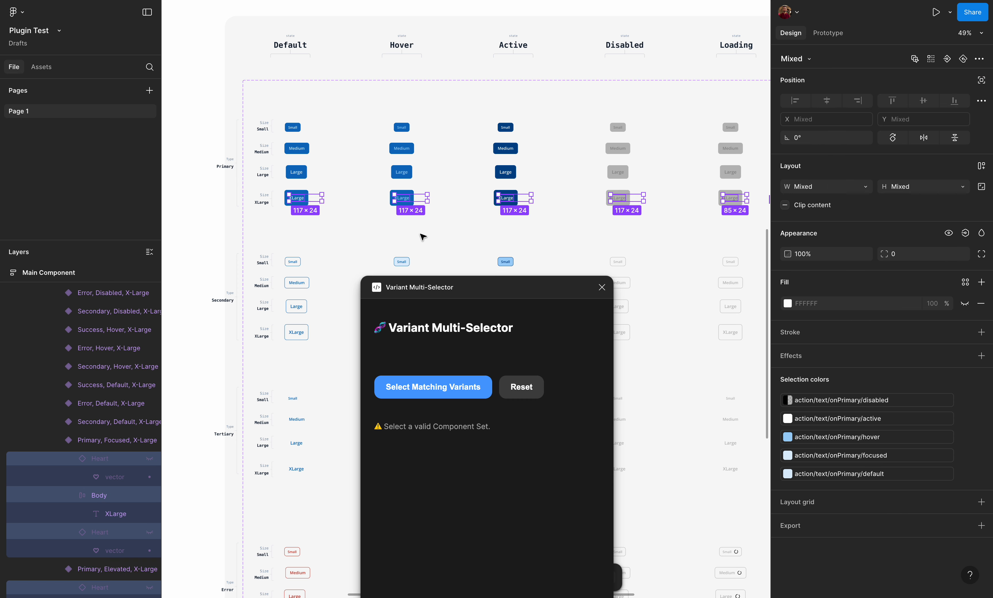
key(Return)
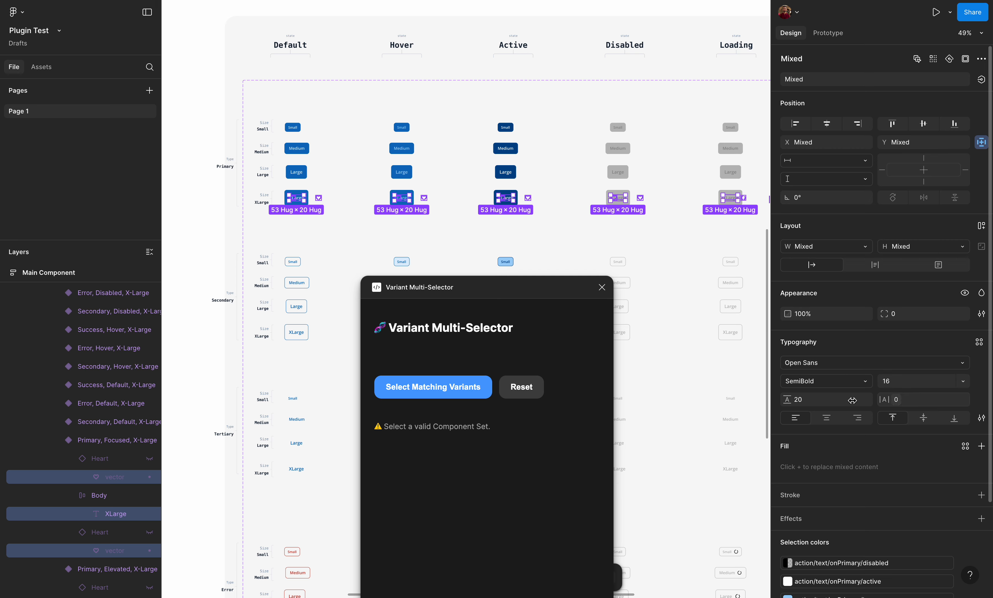
scroll(503, 224, down, 3)
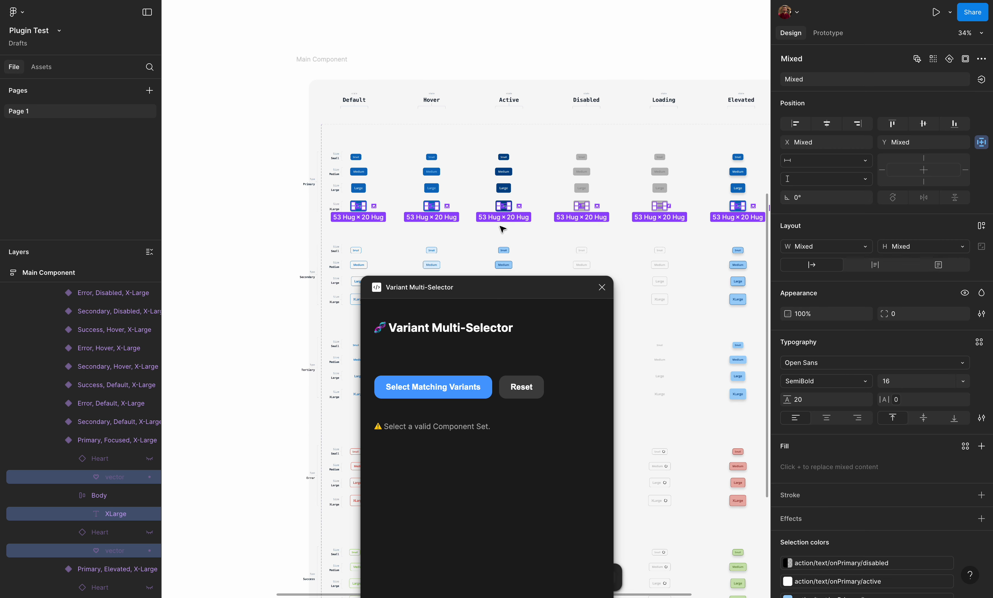
- Move the plugin window aside, clear the current selection and select the Button_Group component set below the buttons
drag(536, 287, 715, 111)
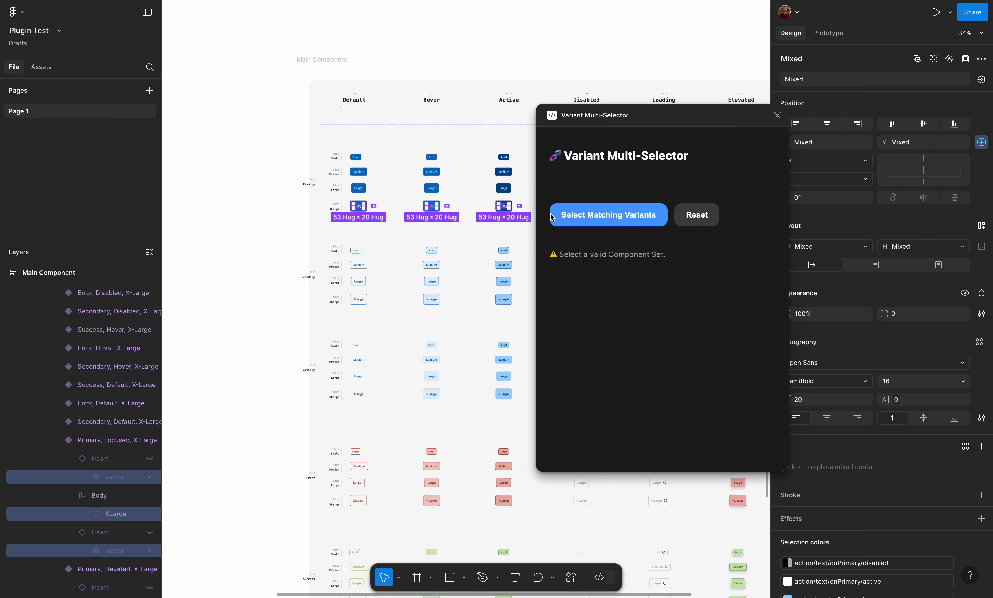
click(284, 231)
scroll(281, 229, down, 10)
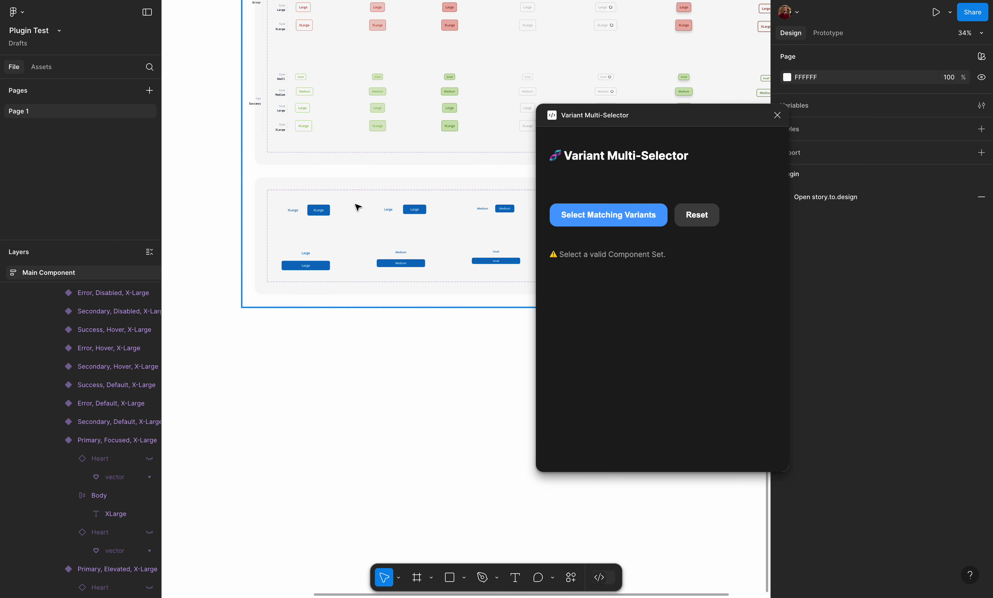
click(358, 207)
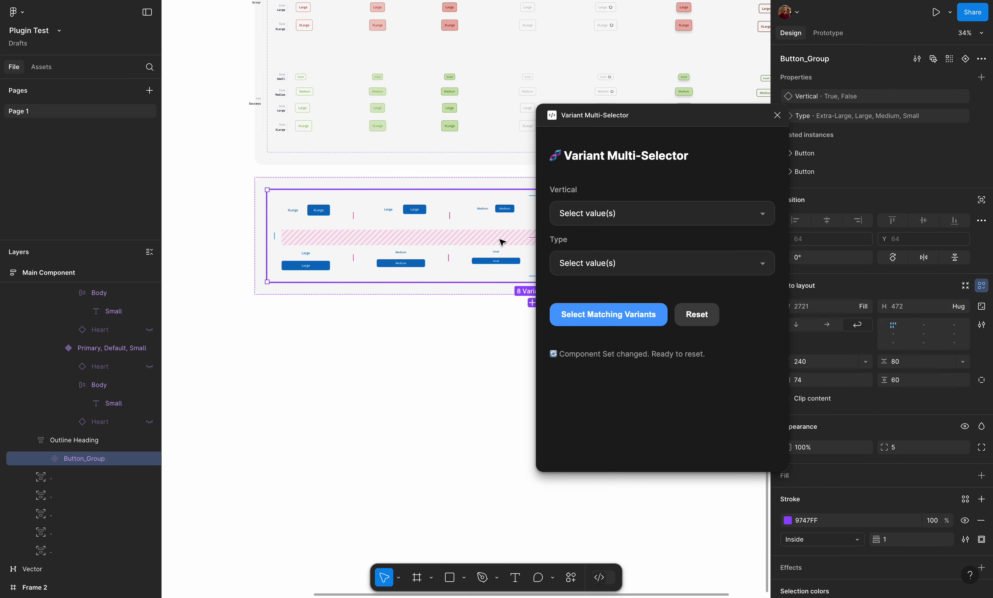
- Choose False as the Vertical value and Large as the Type value in the plugin for the Button_Group set
scroll(428, 273, up, 5)
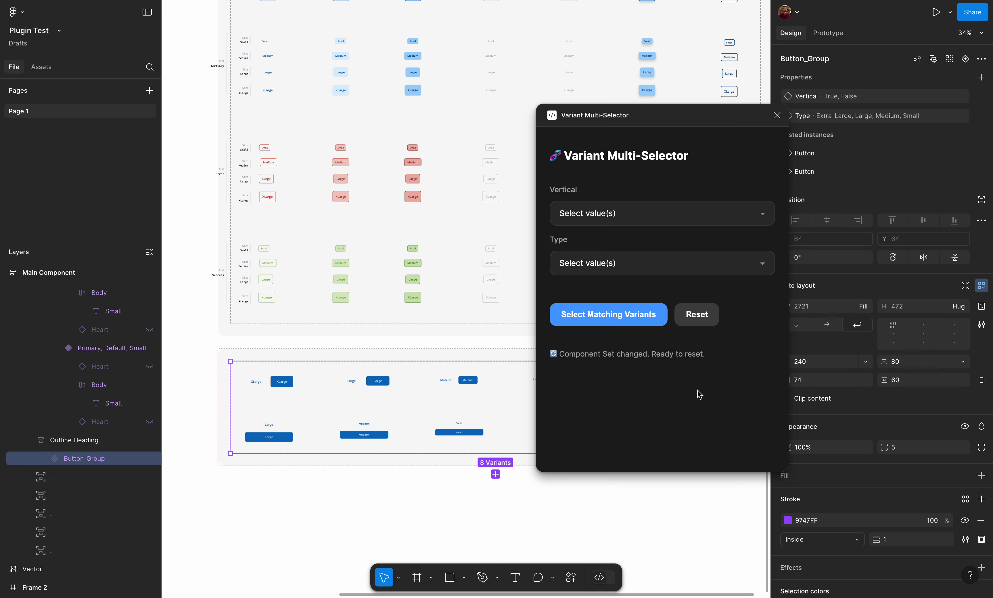
scroll(428, 252, up, 5)
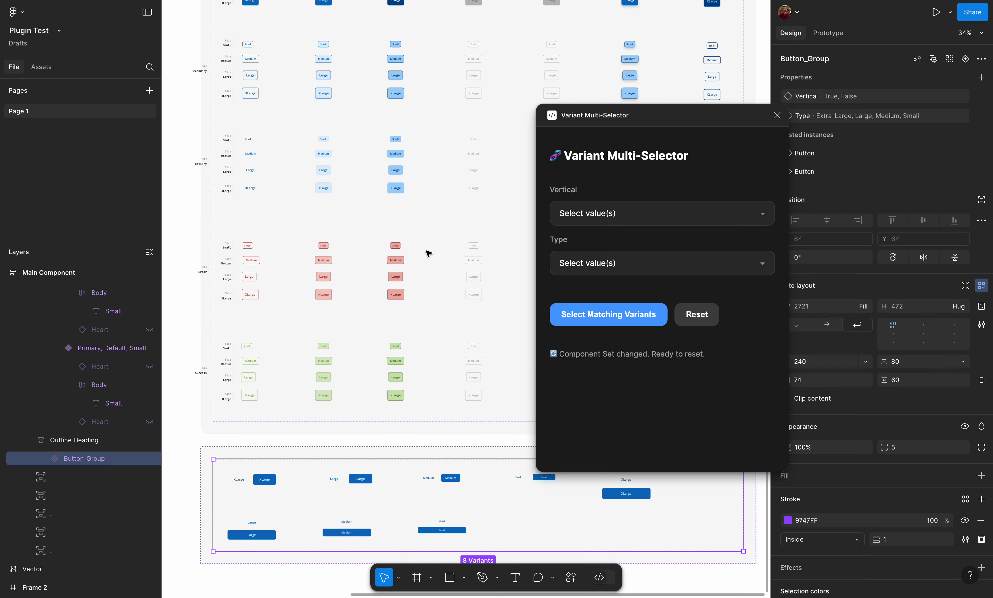
scroll(408, 302, down, 3)
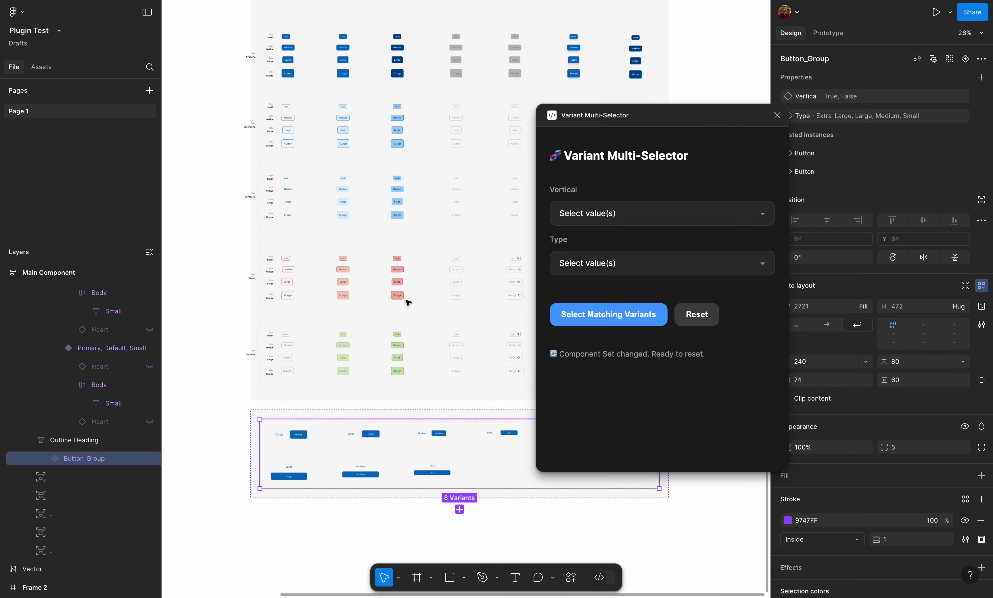
scroll(308, 449, up, 4)
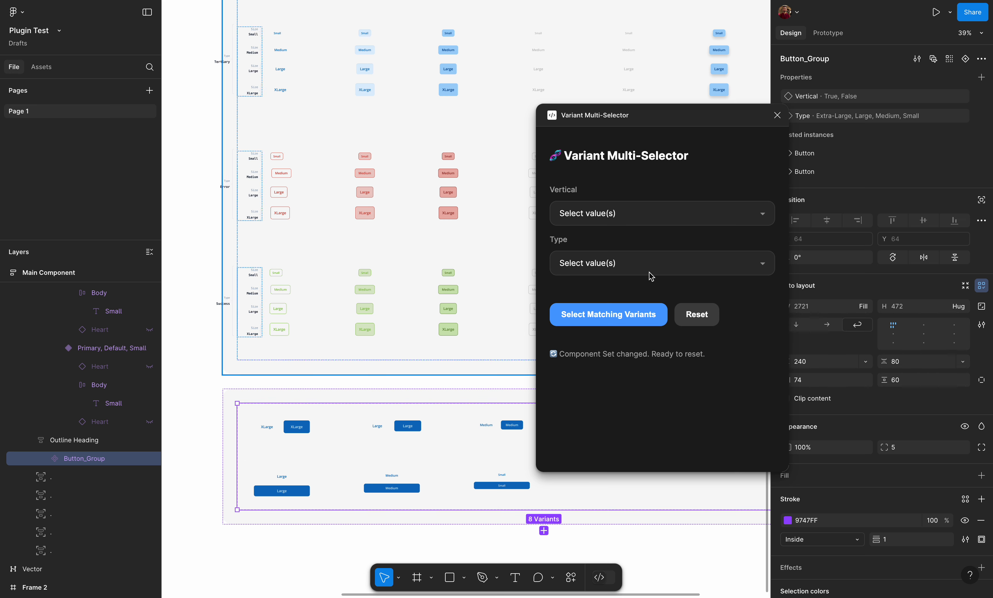
click(687, 221)
click(631, 250)
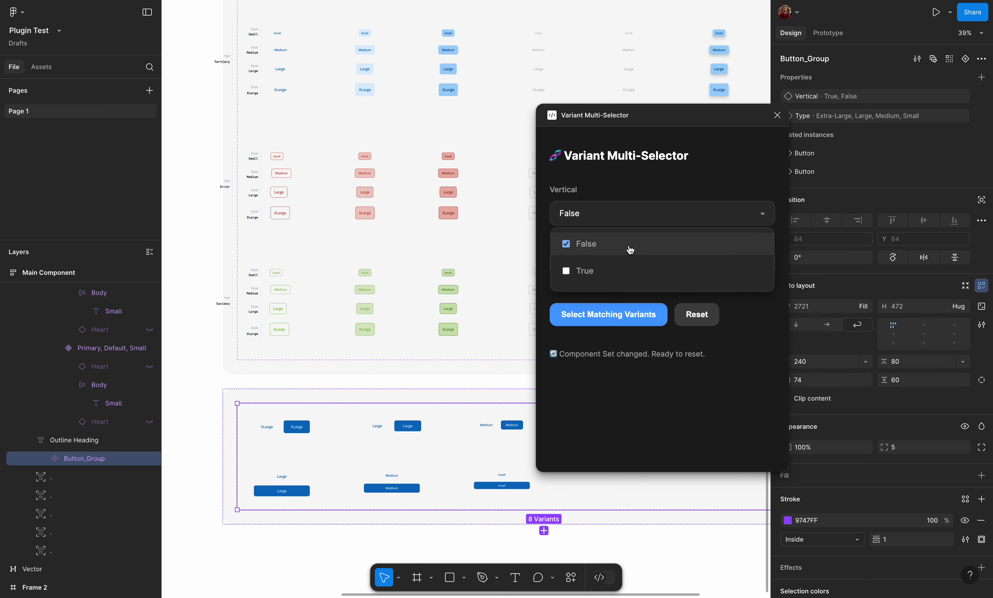
click(625, 211)
click(618, 276)
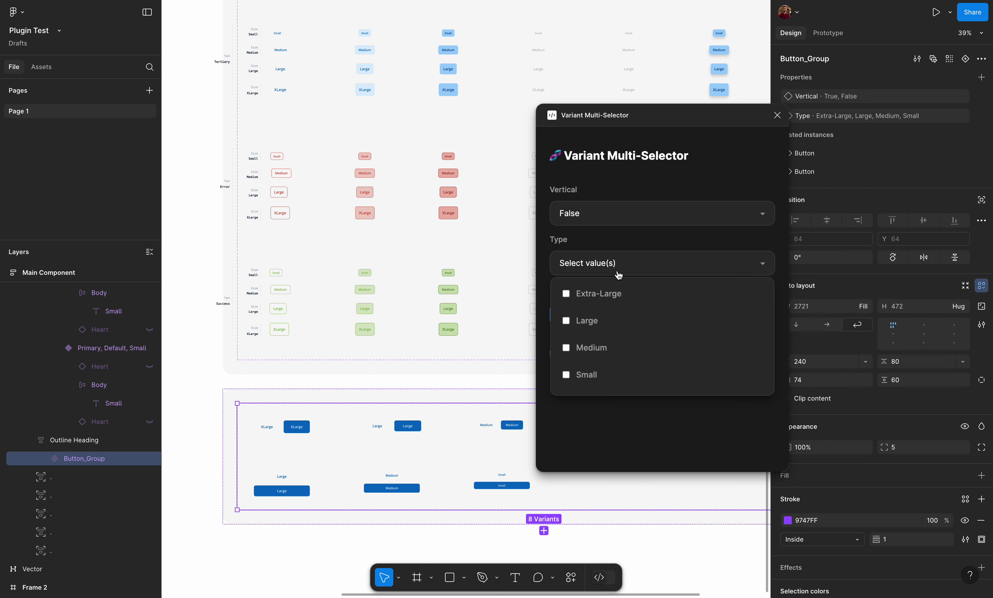
click(620, 321)
click(716, 263)
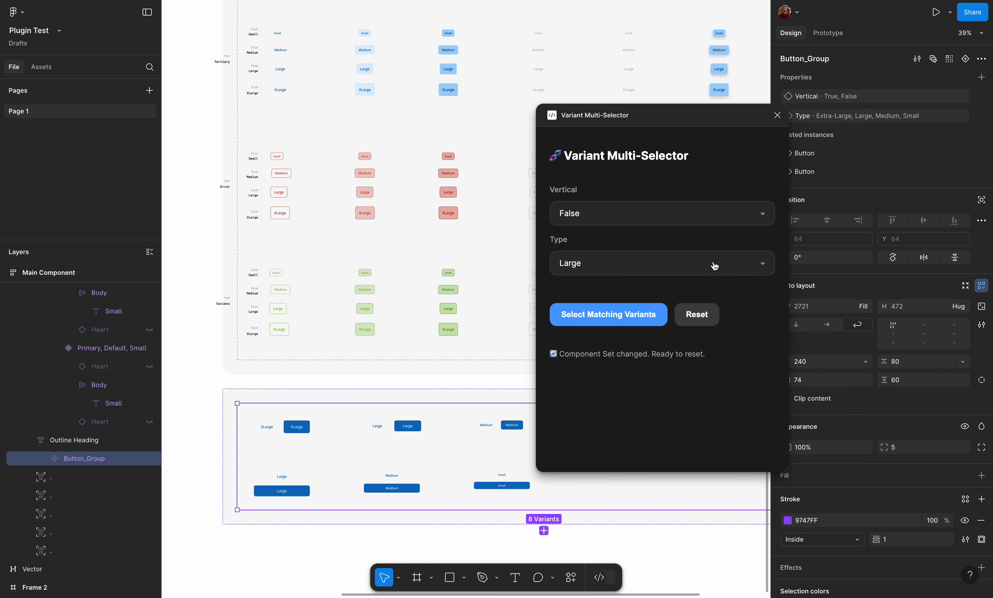
- Select the Button component set again and reposition the plugin window so the design properties are uncovered
click(317, 214)
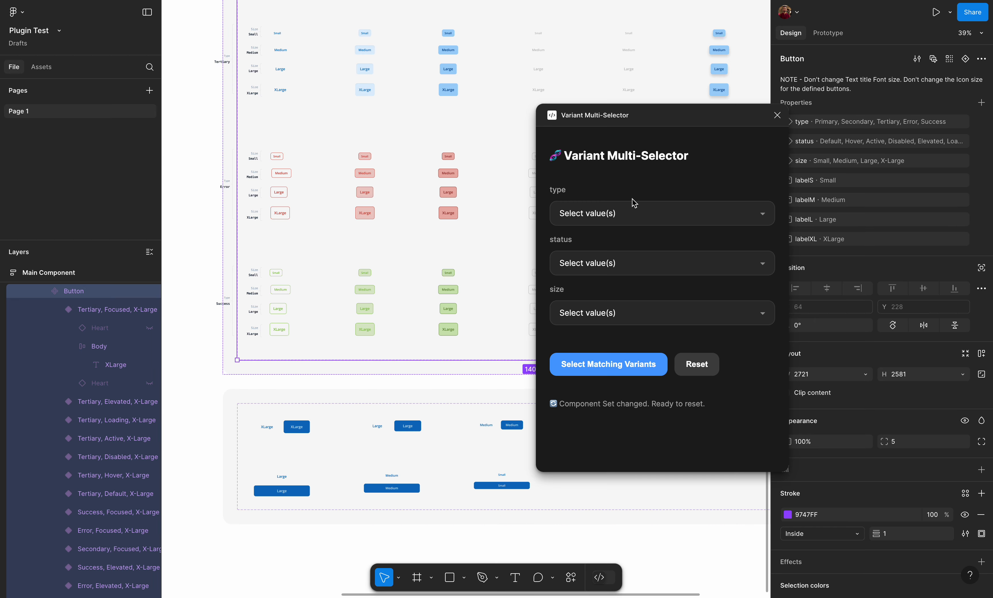
scroll(357, 211, down, 5)
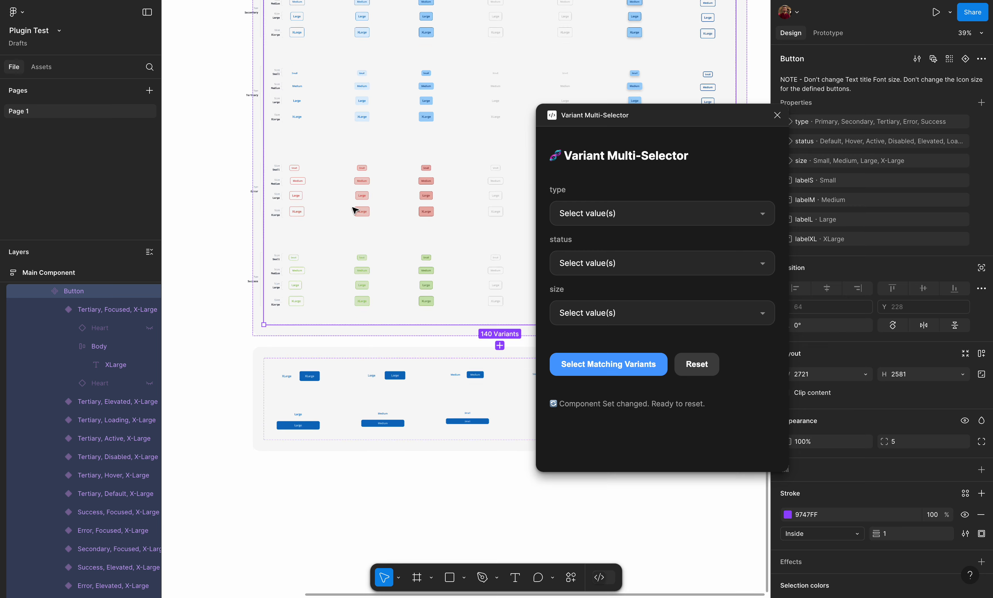
scroll(354, 210, down, 2)
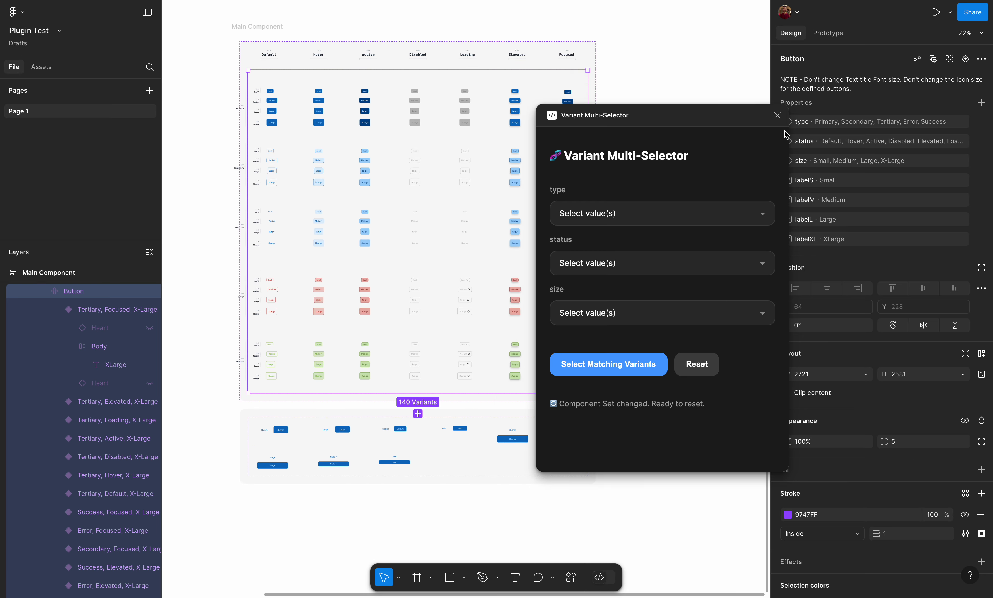
drag(687, 125, 555, 126)
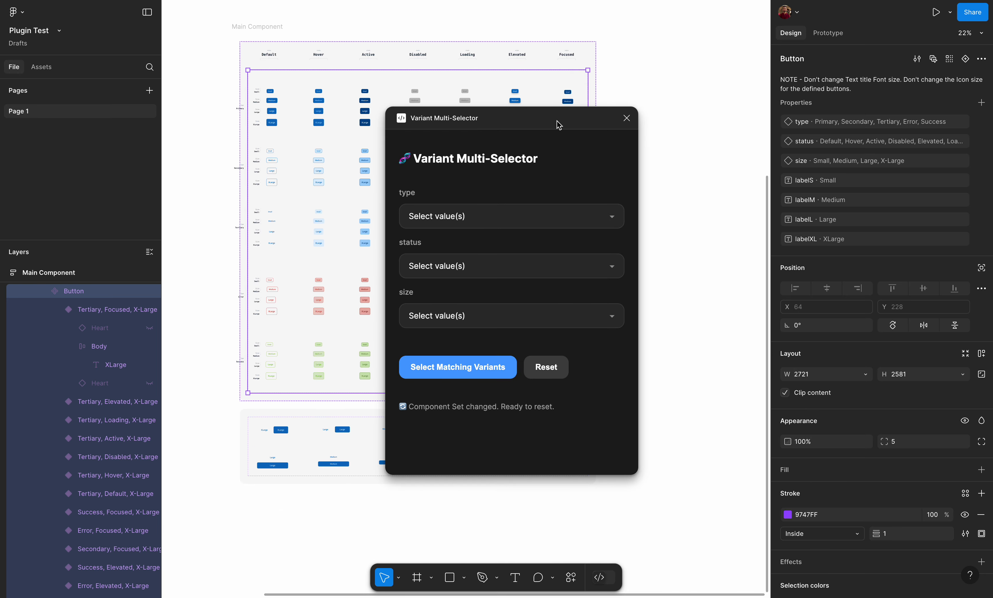
scroll(674, 116, up, 1)
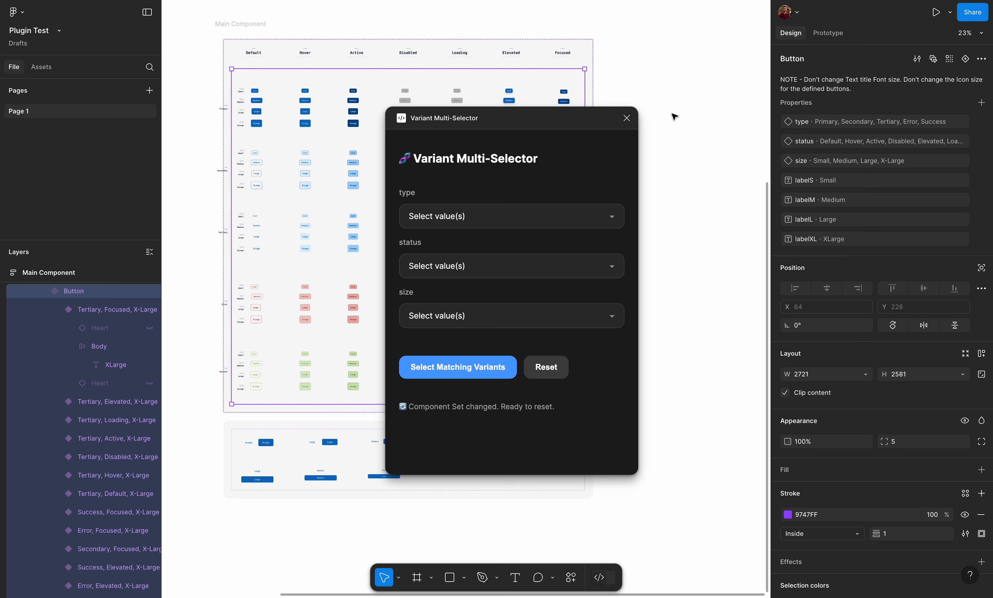